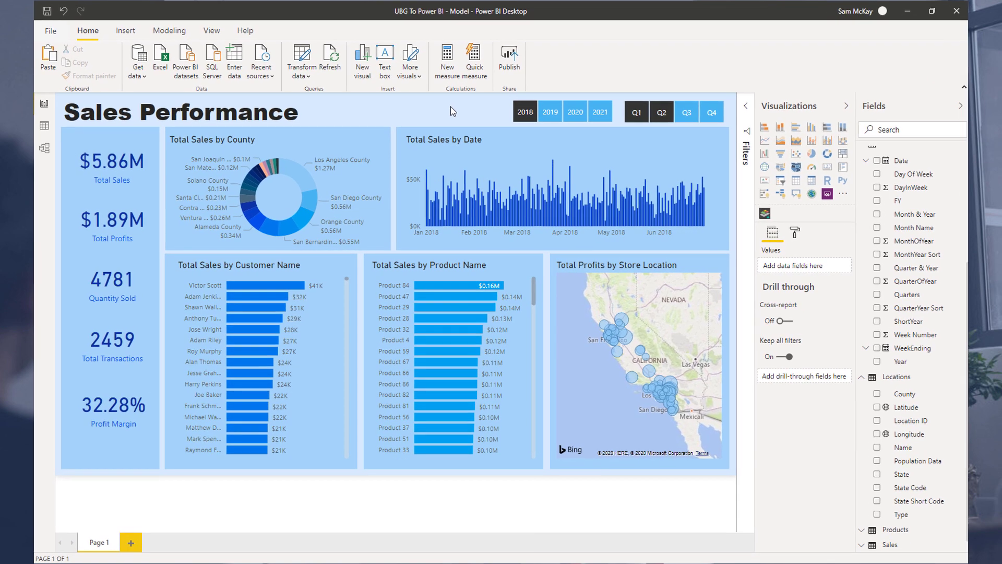
Hide the Visualizations and Fields panes so the Sales Performance report fills the window.
left_click(846, 105)
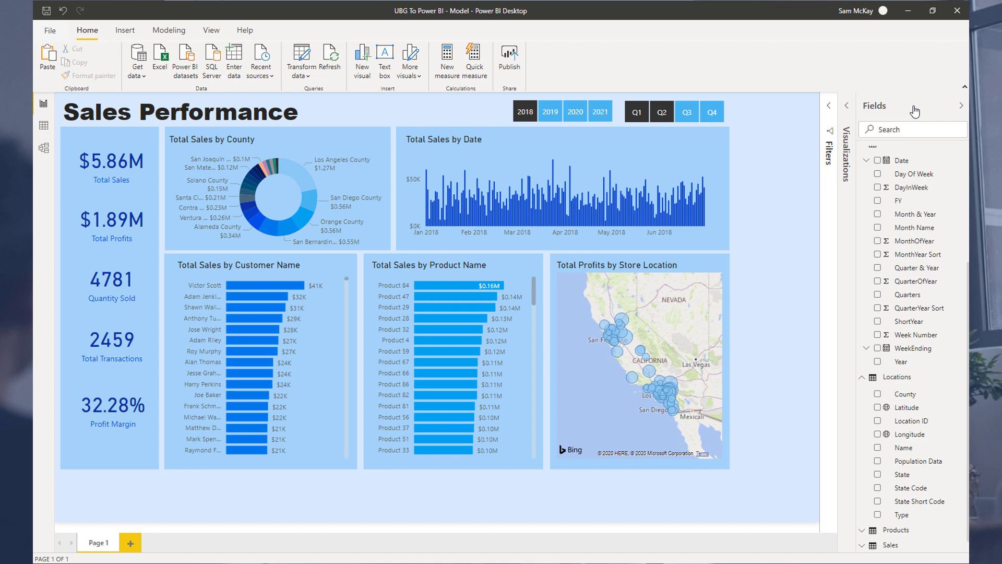
left_click(961, 108)
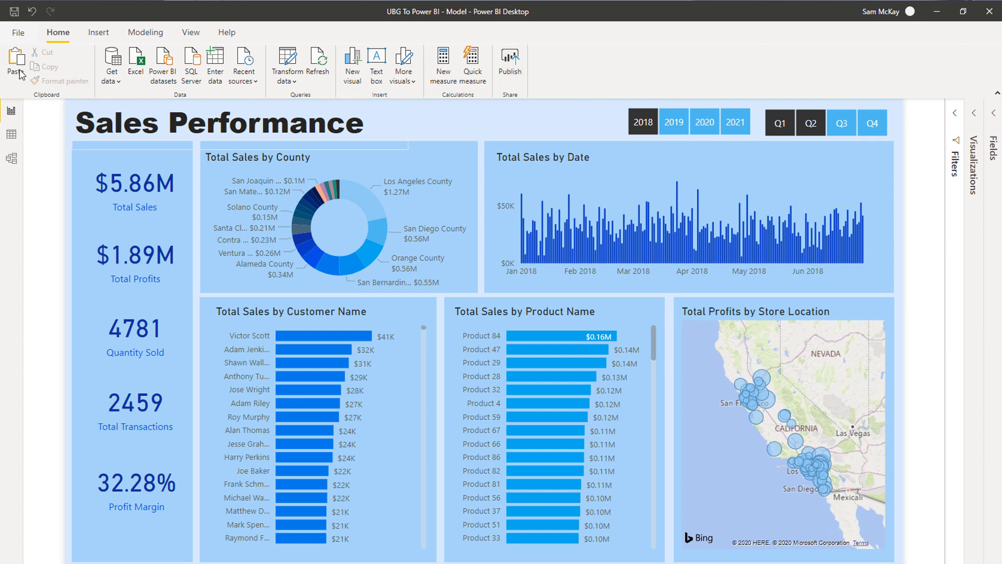
Save the report and open the Publish to Power BI destination list with My workspace.
left_click(515, 76)
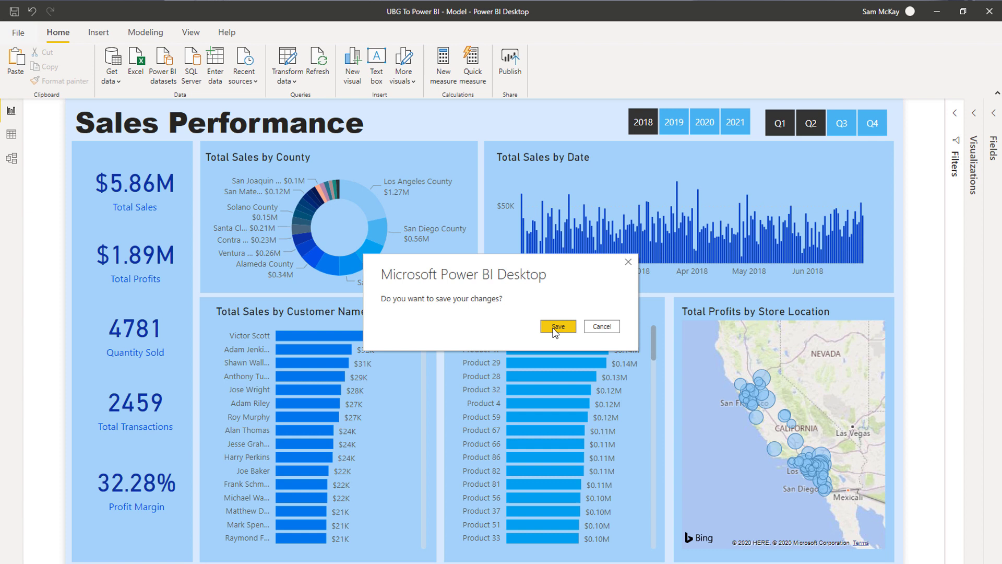
left_click(554, 328)
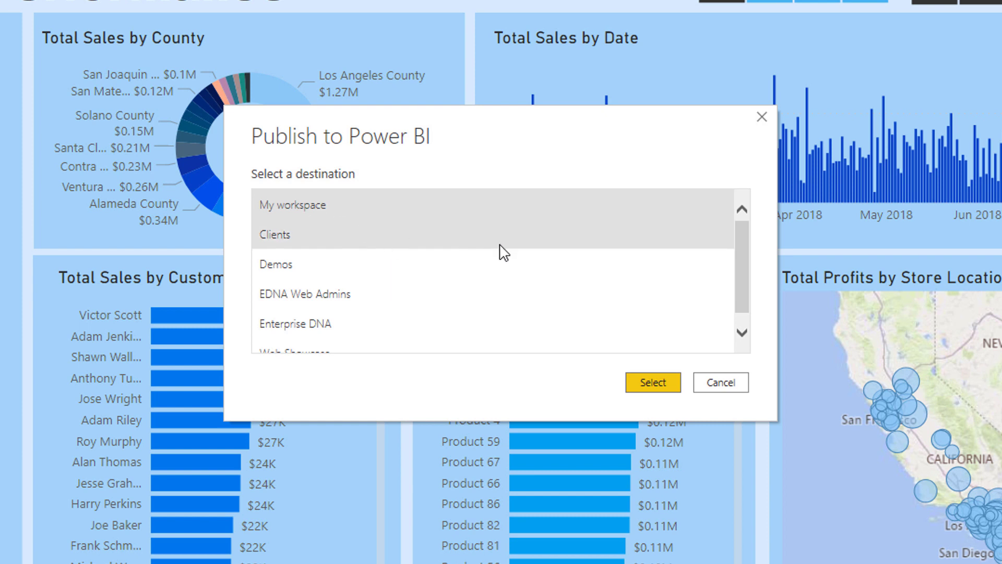
scroll(499, 250, "down", 1)
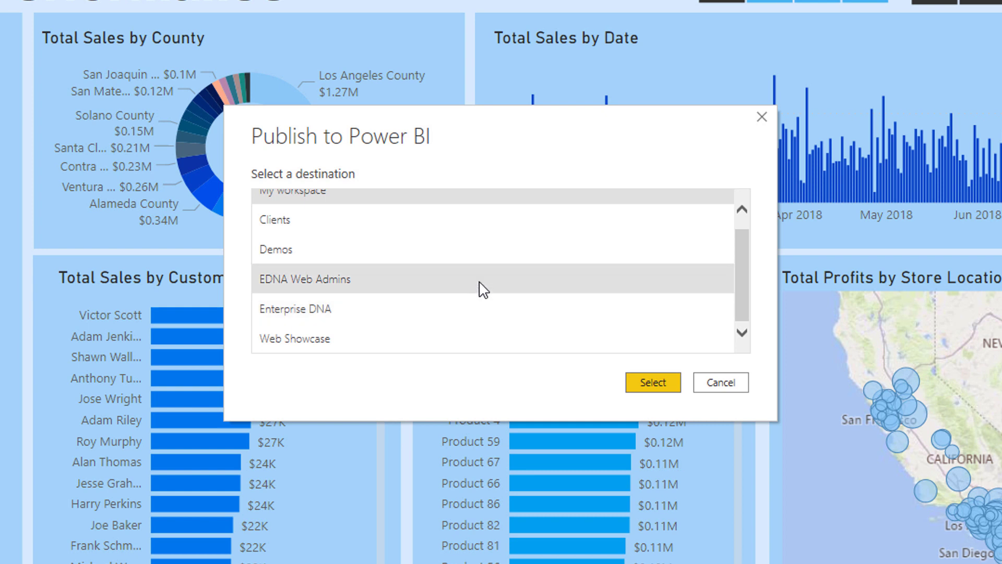
scroll(487, 250, "up", 1)
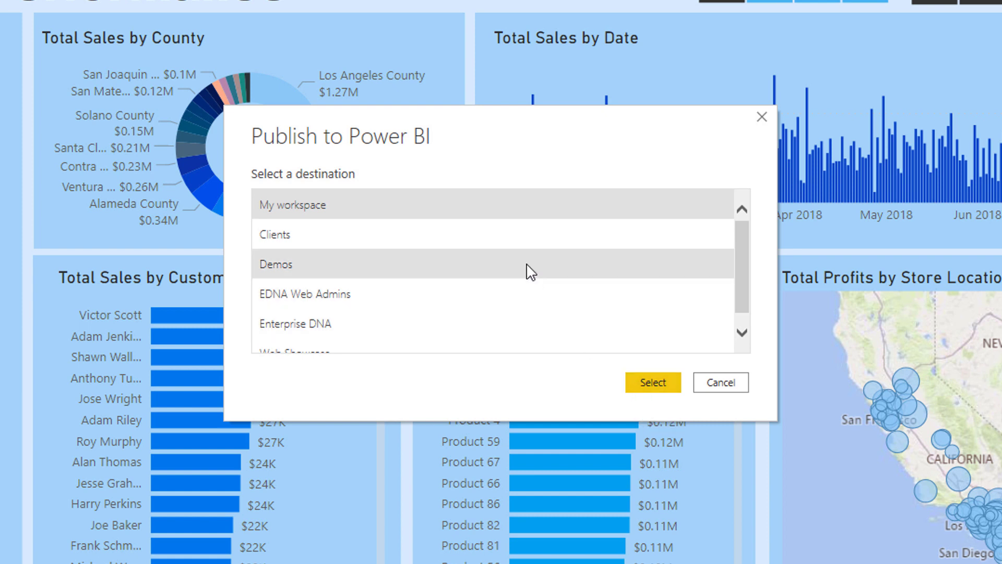
scroll(517, 261, "down", 1)
scroll(519, 264, "up", 1)
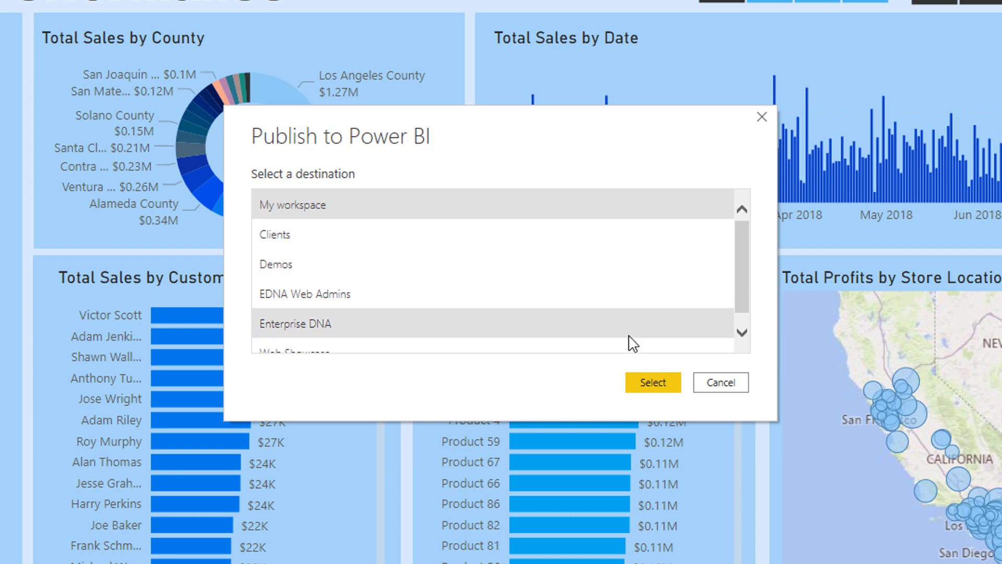
Publish UBG To Power BI to My workspace and acknowledge the success dialog.
left_click(648, 389)
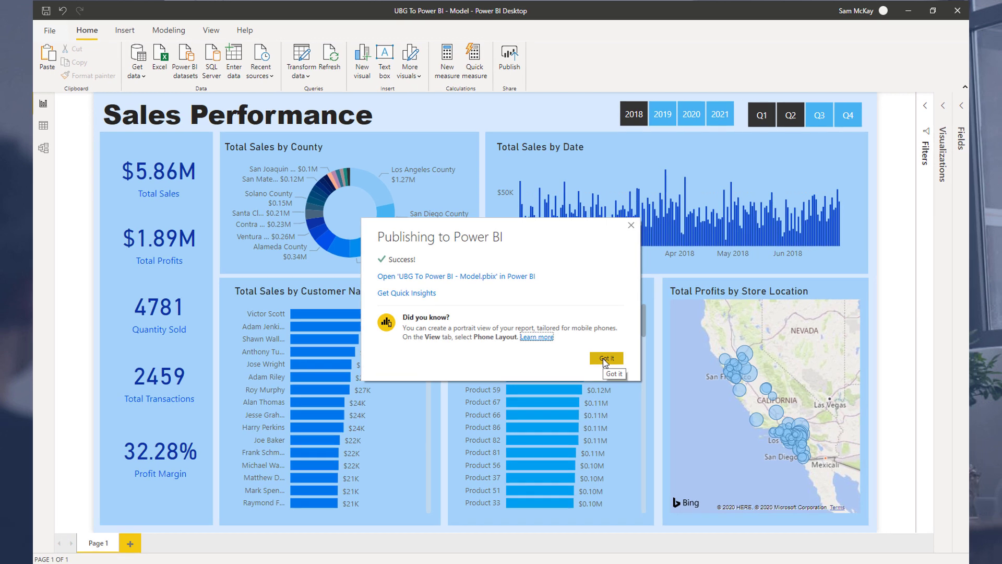
left_click(605, 359)
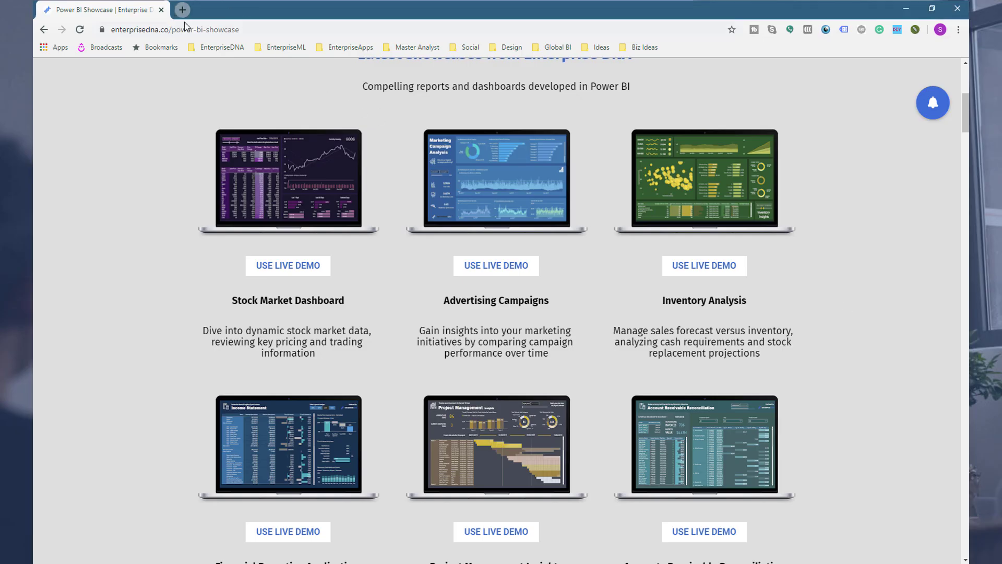
left_click(182, 9)
type("www/")
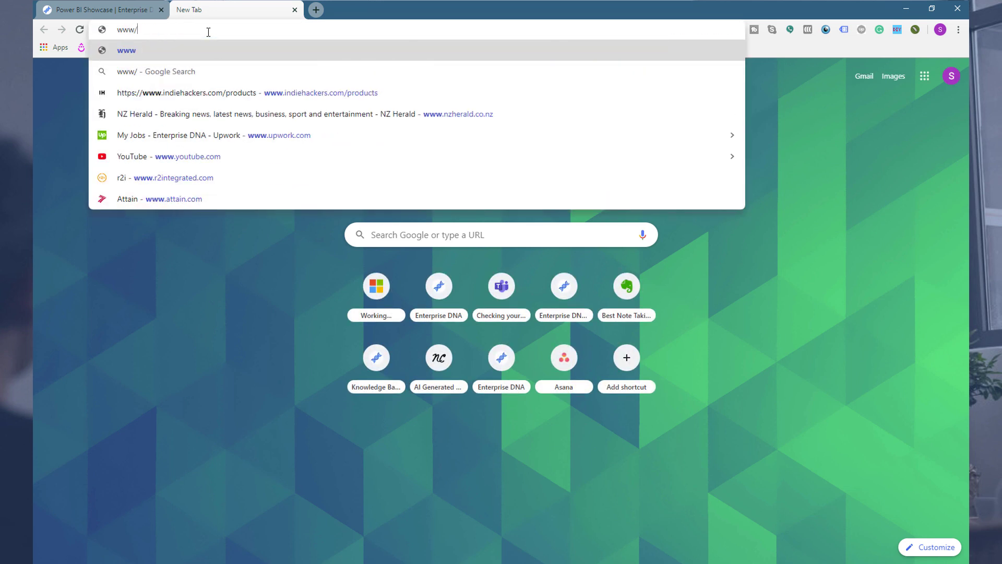
type("powerbi.c")
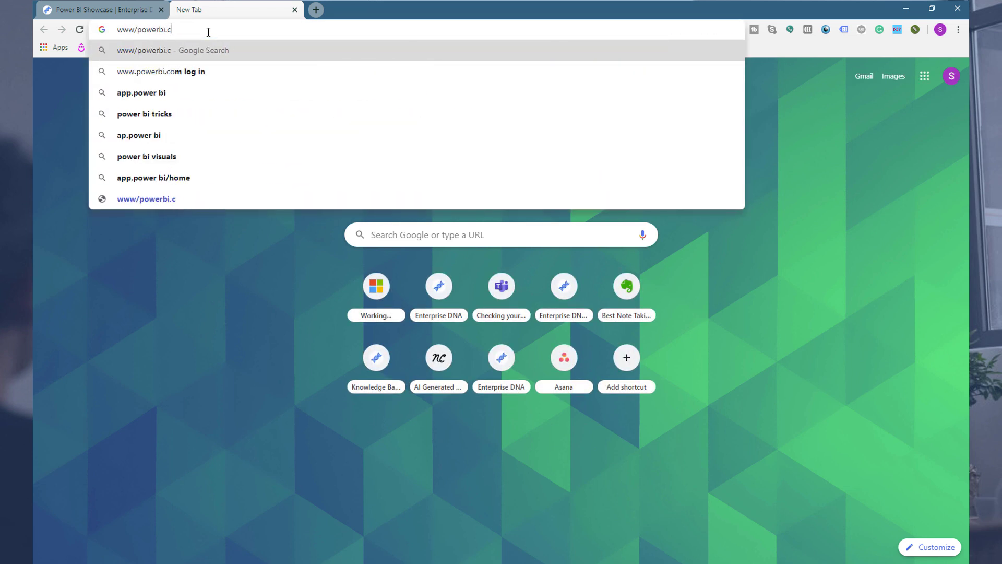
key("BackSpace")
key("BackSpace")
key("BackSpace")
key("BackSpace")
key("BackSpace")
key("BackSpace")
key("BackSpace")
key("BackSpace")
type(".p")
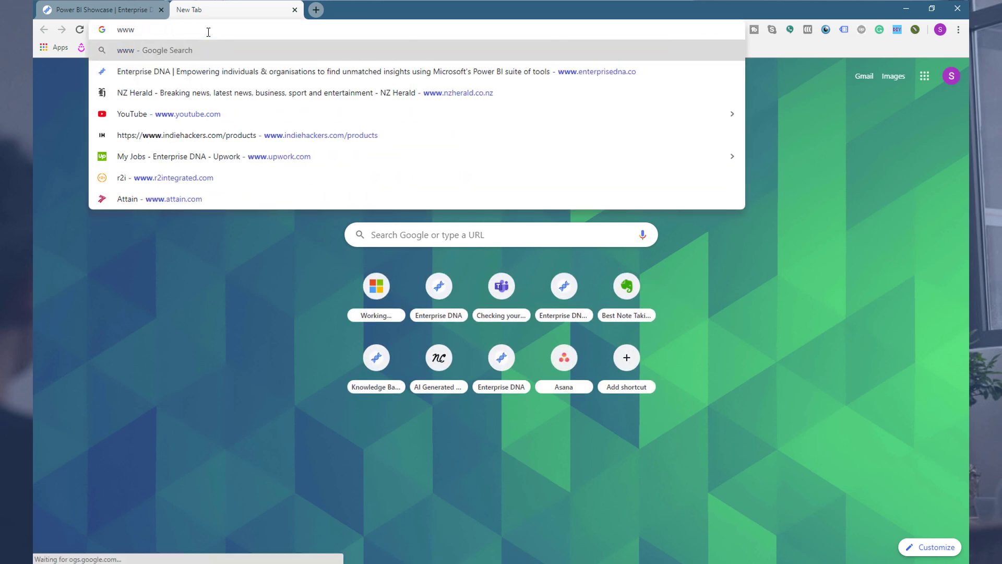
type("owerbi")
key("Return")
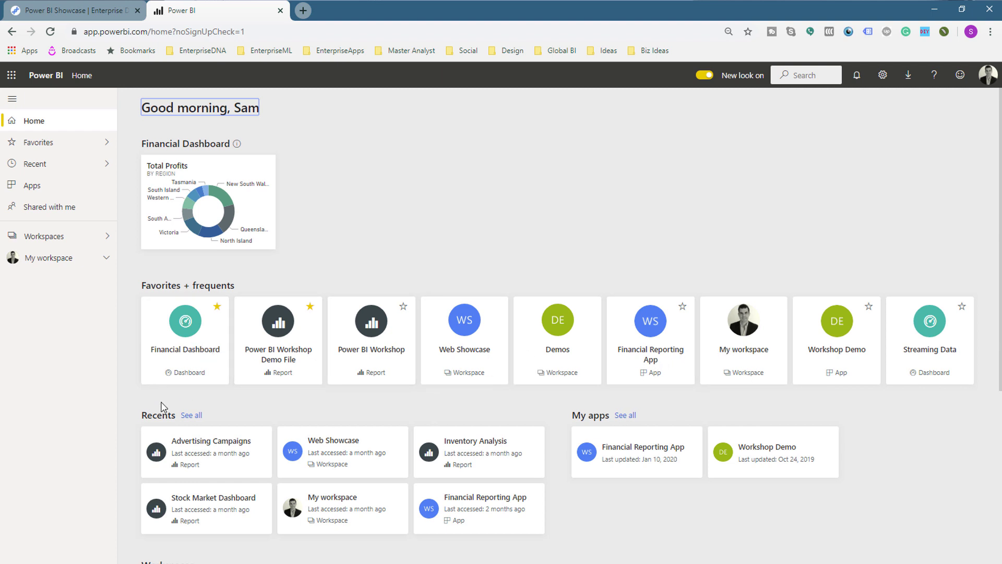
scroll(369, 416, "down", 1)
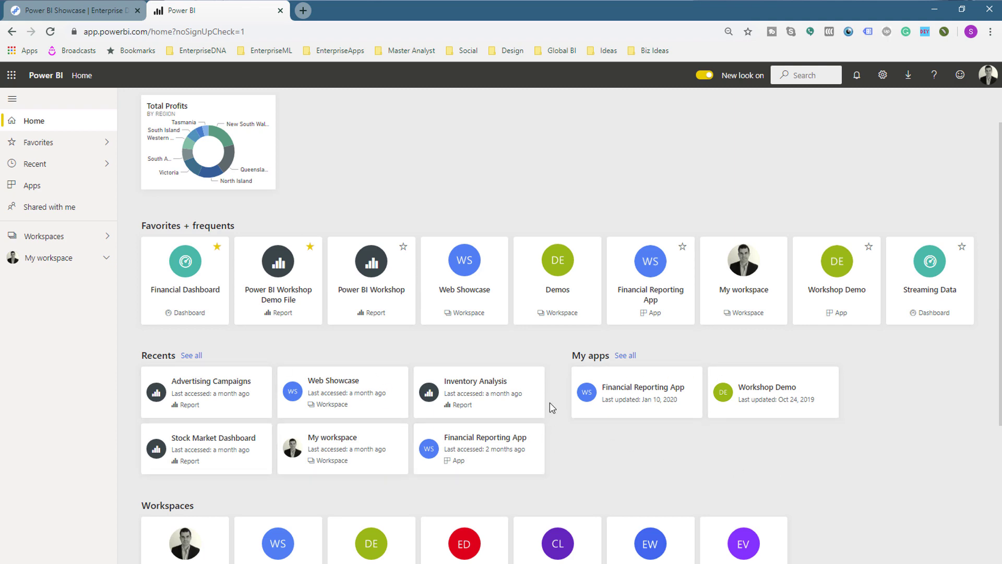
scroll(582, 448, "down", 2)
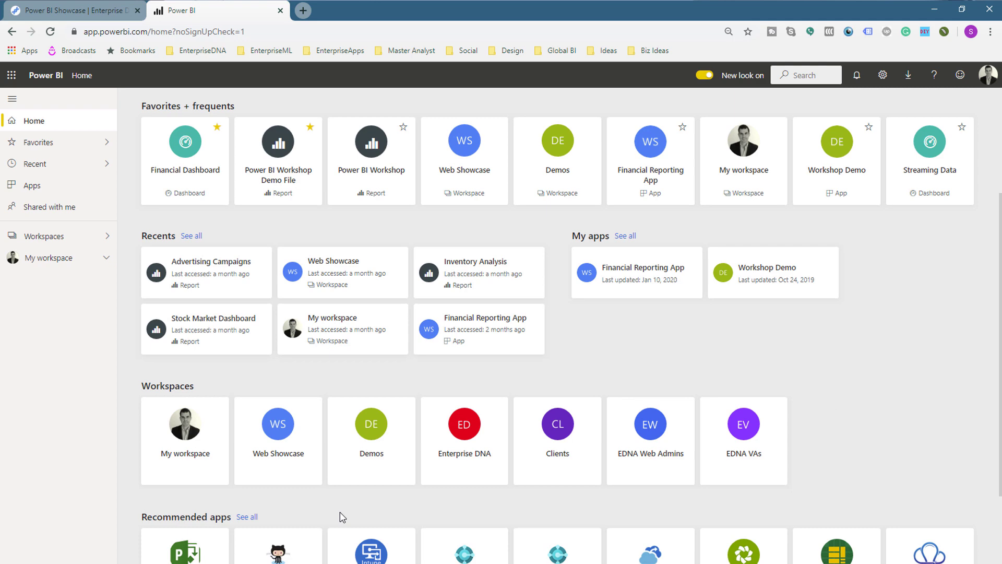
scroll(287, 377, "up", 1)
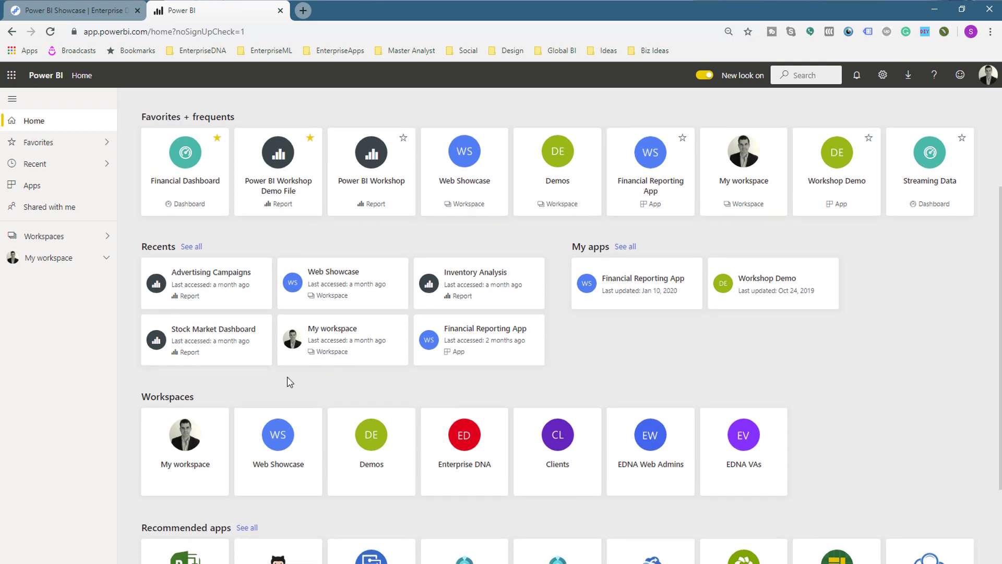
scroll(287, 376, "up", 3)
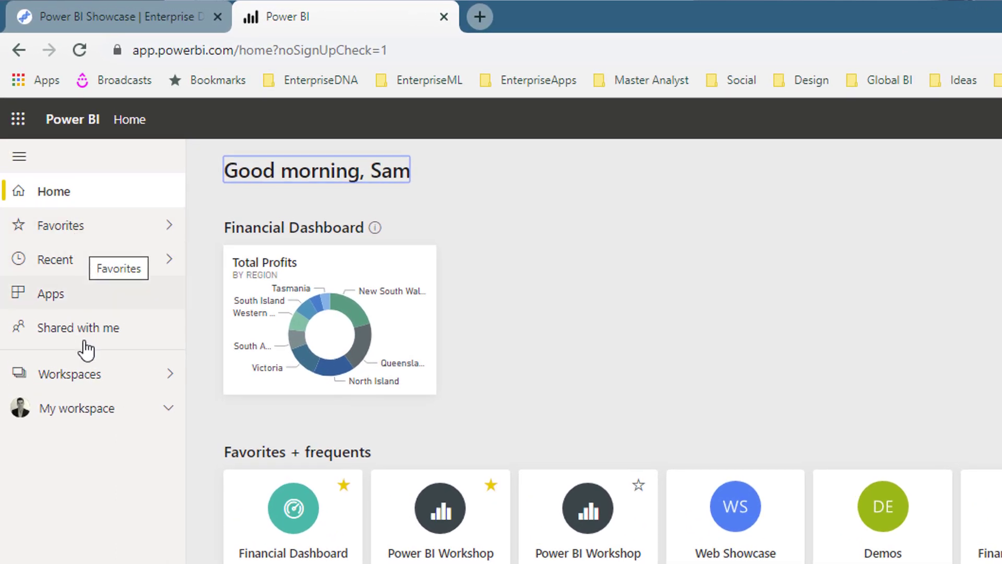
Switch to the Web Showcase workspace from the Workspaces list.
left_click(85, 387)
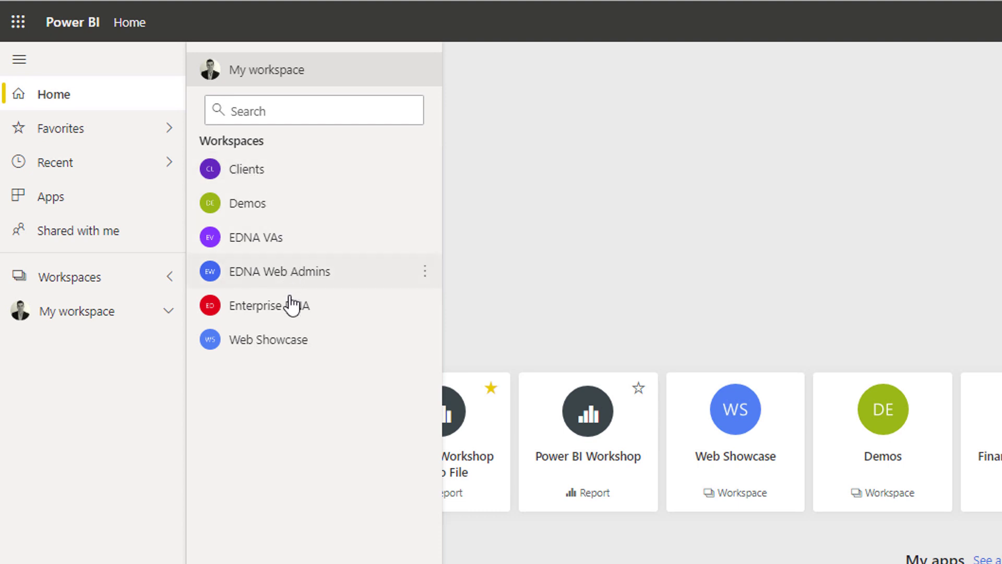
left_click(309, 346)
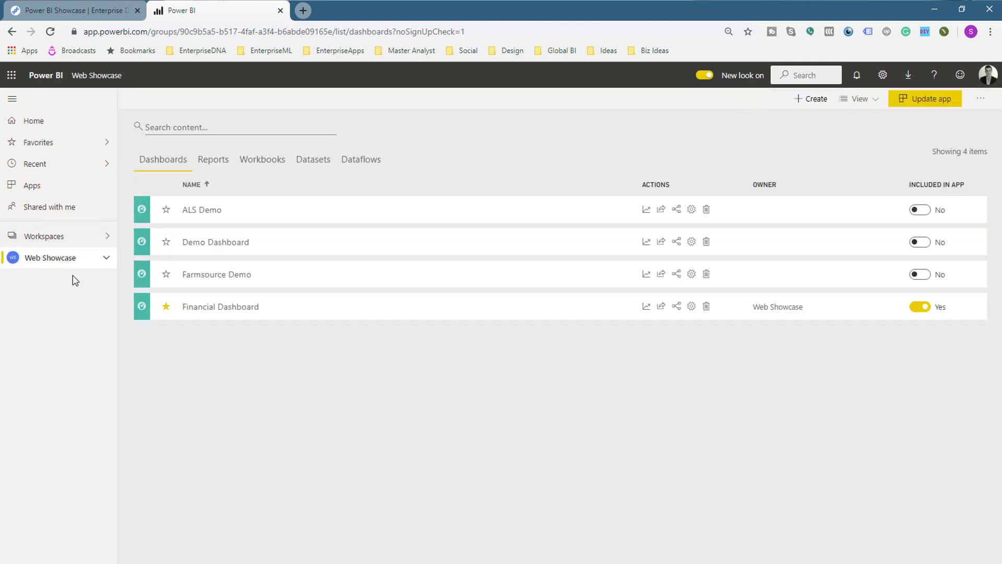
left_click(78, 7)
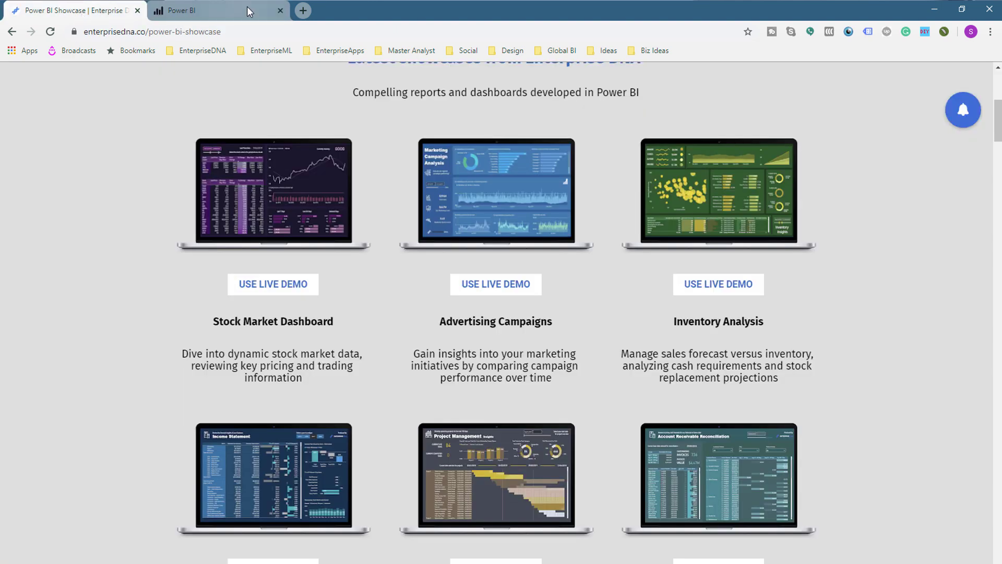
scroll(158, 142, "up", 5)
scroll(159, 136, "up", 2)
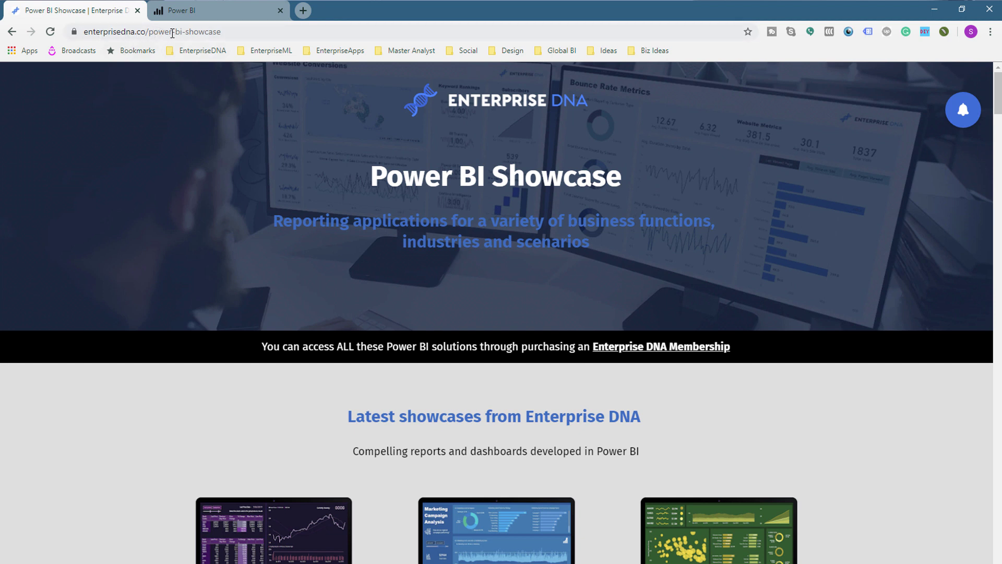
left_click(213, 14)
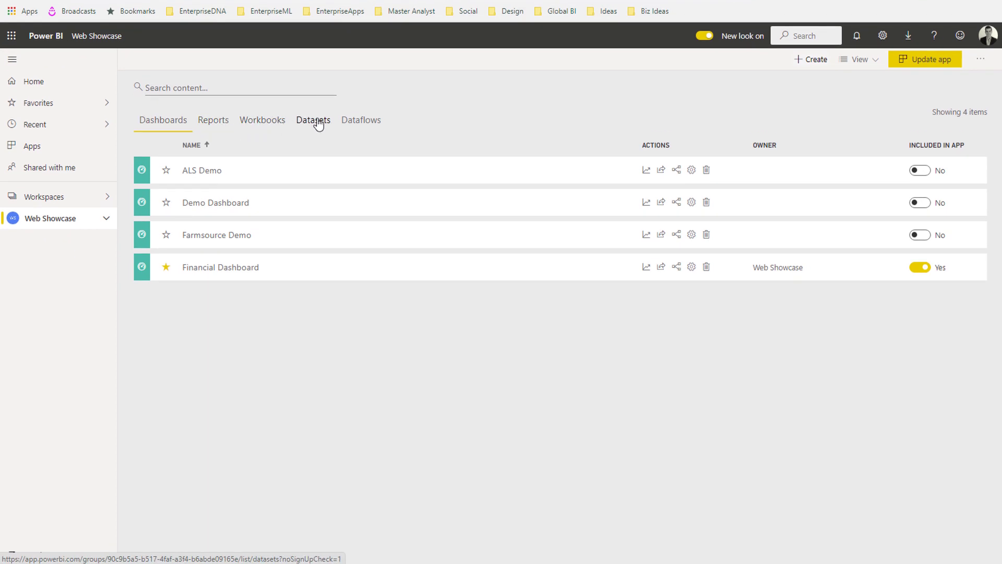
Show the Web Showcase Reports tab and scroll through its 49 reports.
left_click(213, 127)
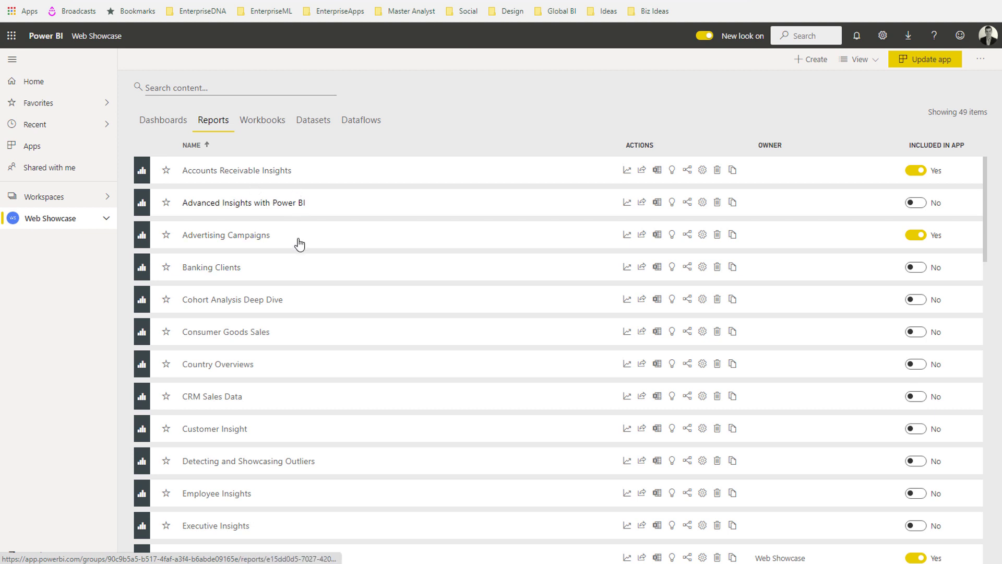
scroll(297, 245, "down", 5)
Check the Workbooks tab, then list the 49 datasets with their last refresh dates.
scroll(298, 256, "down", 6)
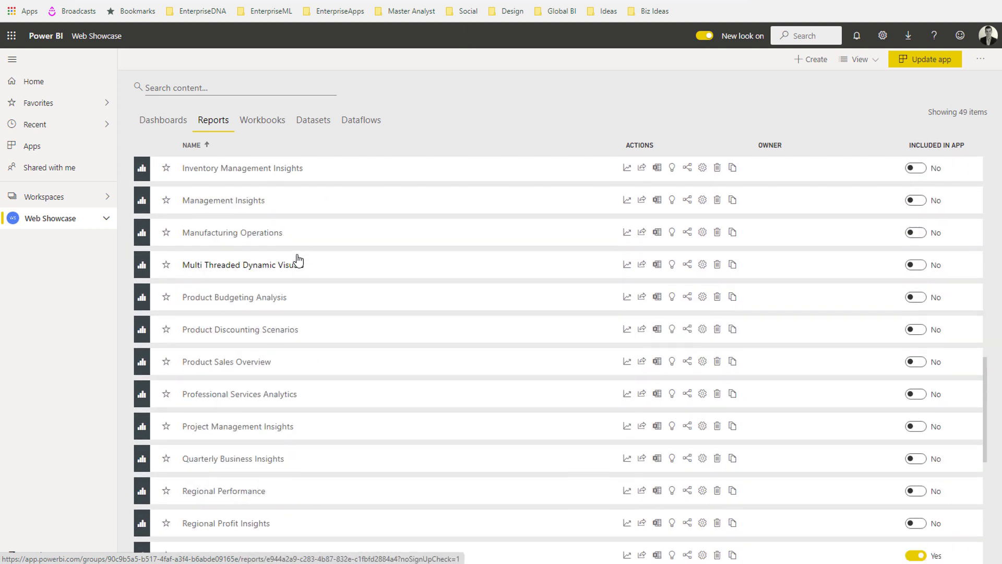
left_click(255, 125)
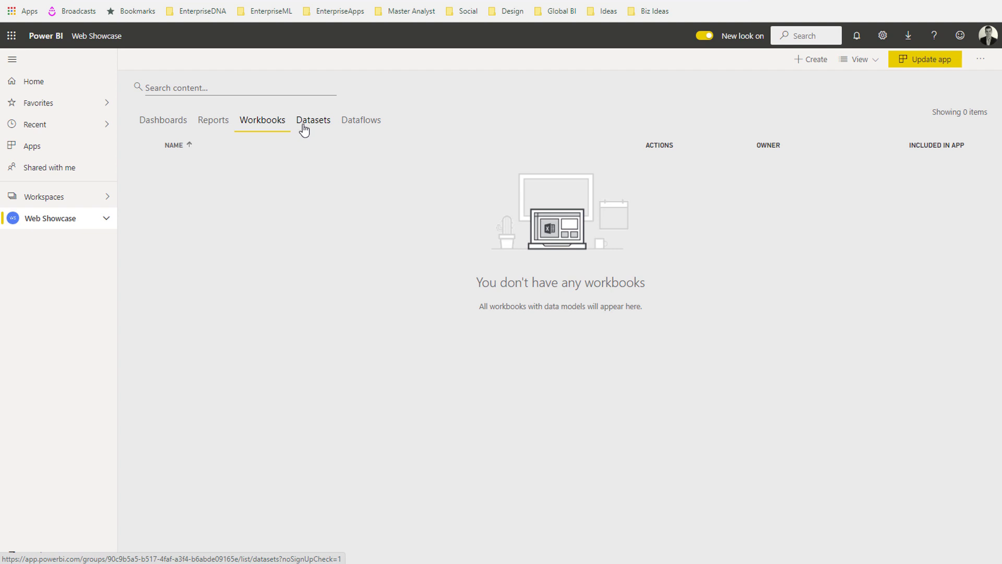
left_click(311, 125)
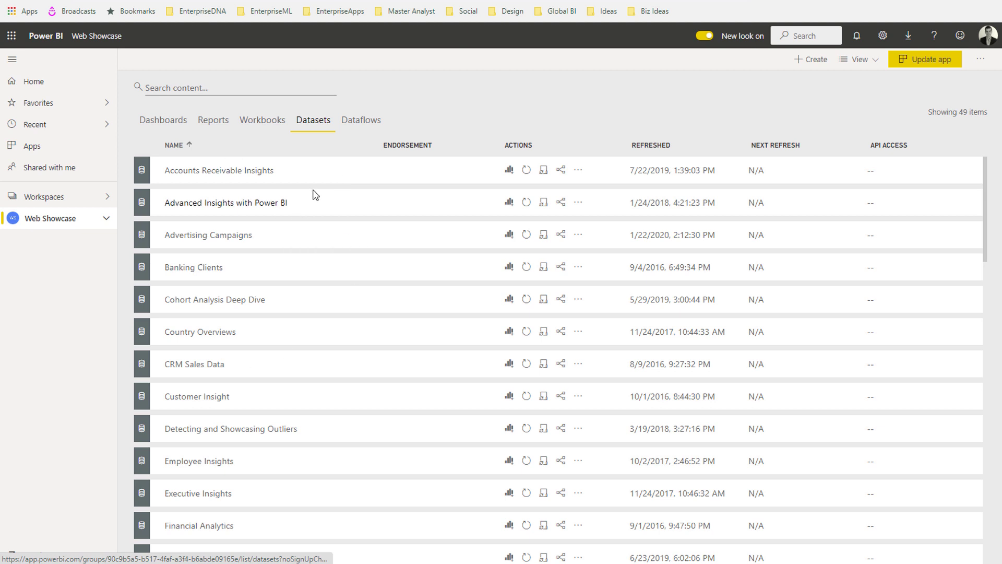
Check the Web Showcase Dataflows list, which holds 0 items.
left_click(359, 121)
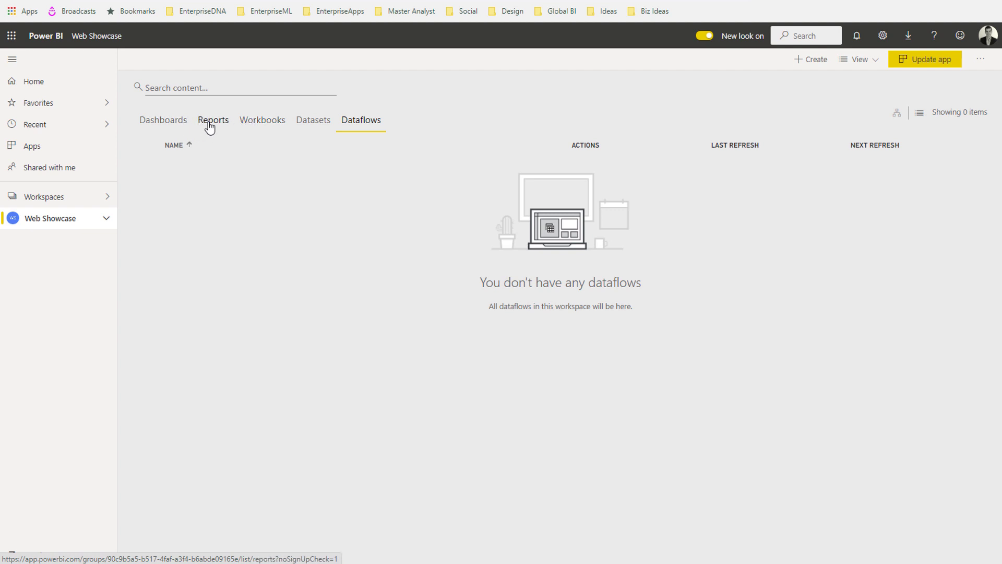
Switch to My workspace, list its reports, and open UBG To Power BI - Model.
left_click(209, 125)
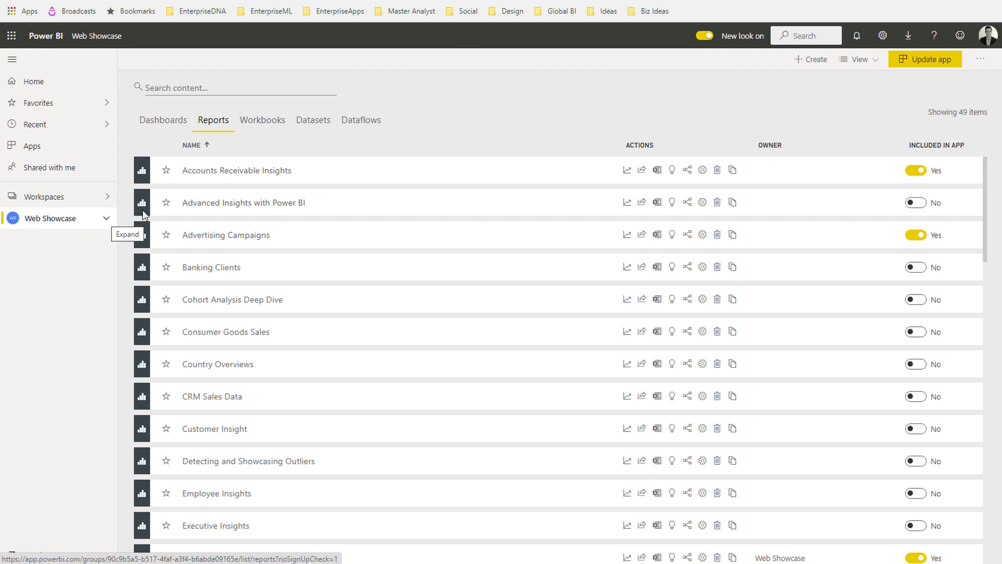
left_click(106, 221)
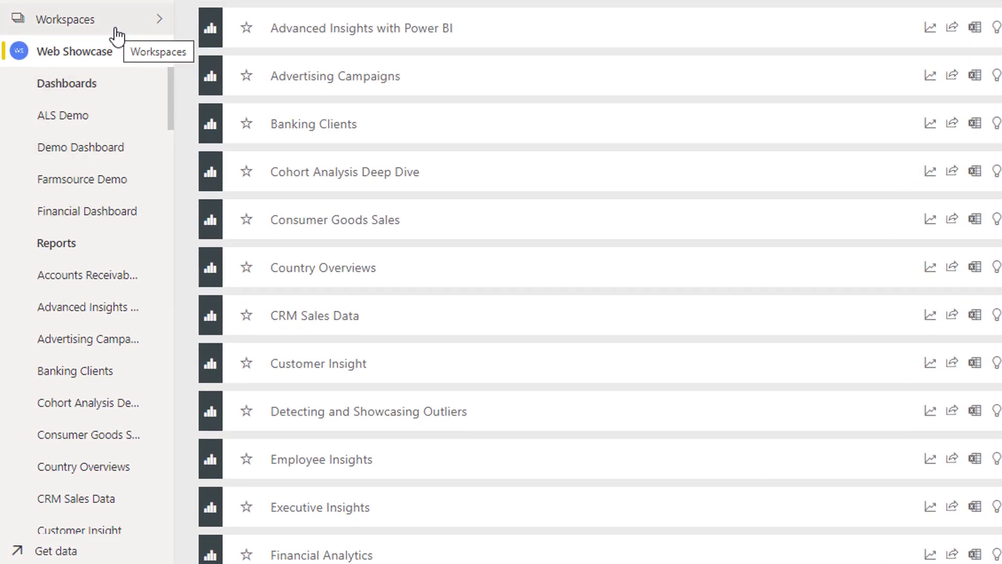
left_click(83, 27)
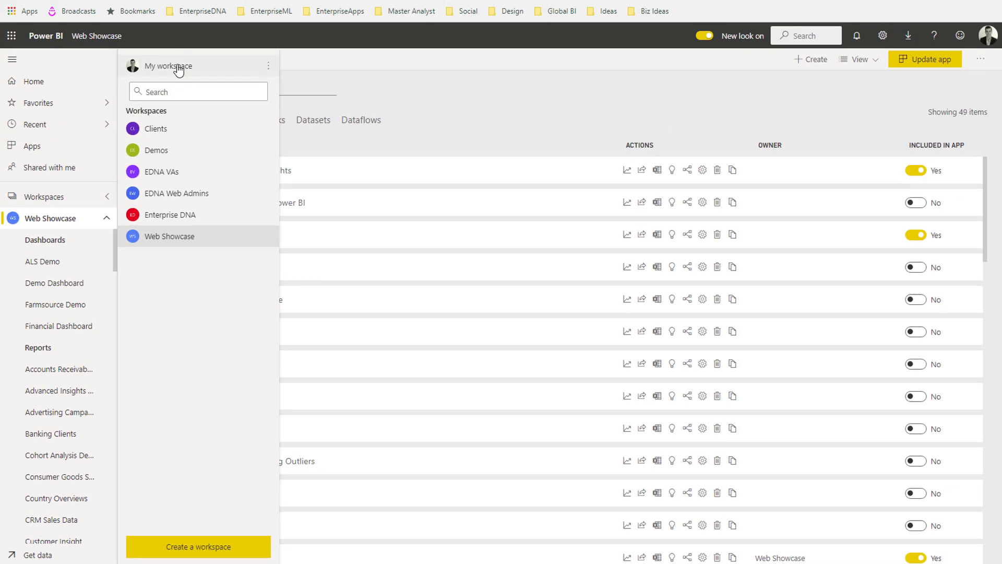
left_click(178, 68)
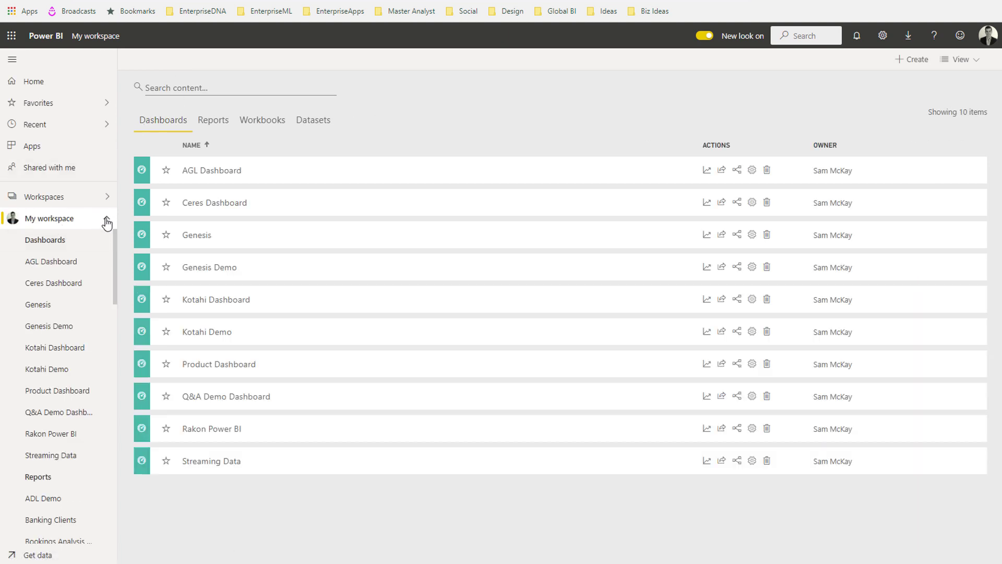
left_click(106, 221)
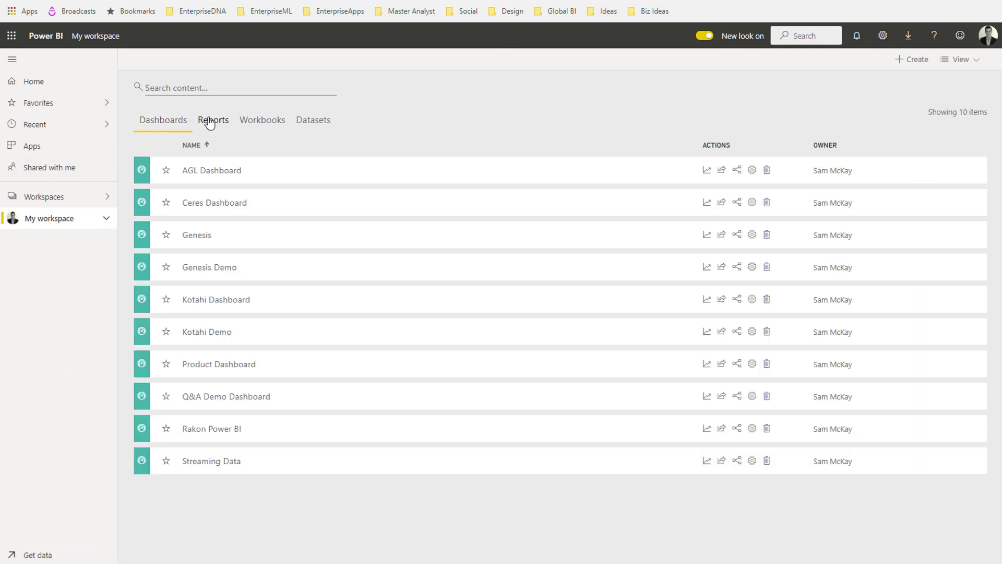
left_click(211, 123)
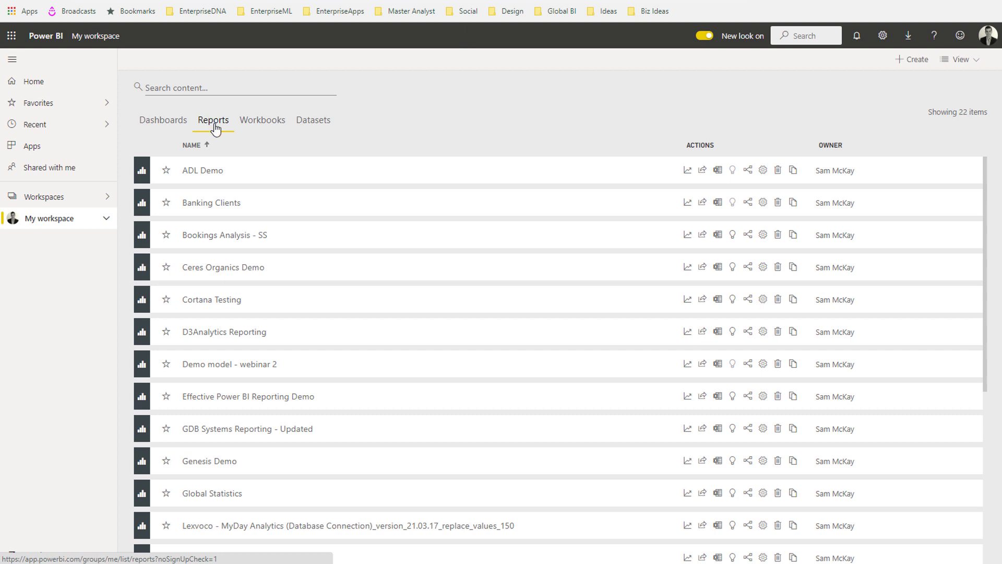
scroll(302, 199, "down", 5)
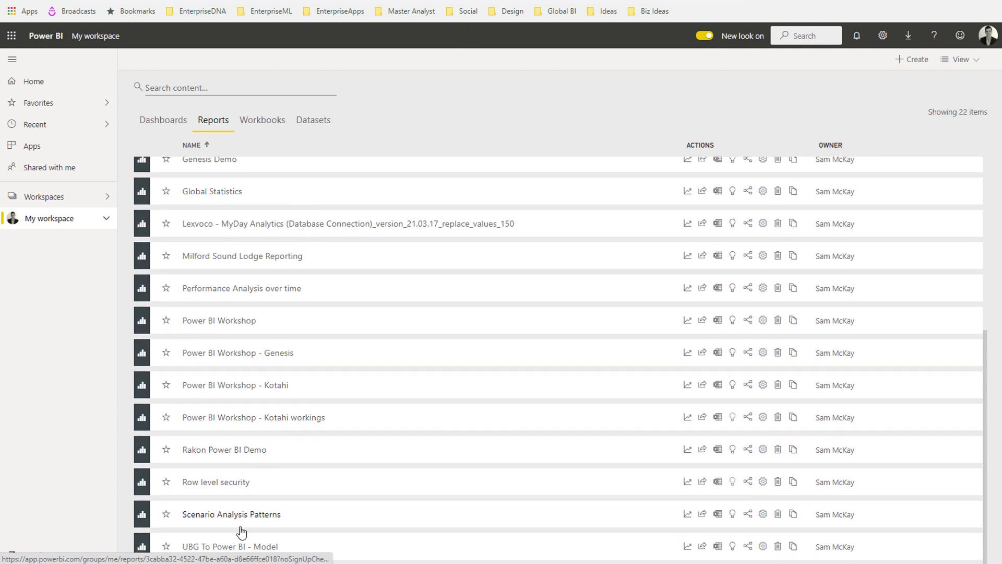
left_click(225, 552)
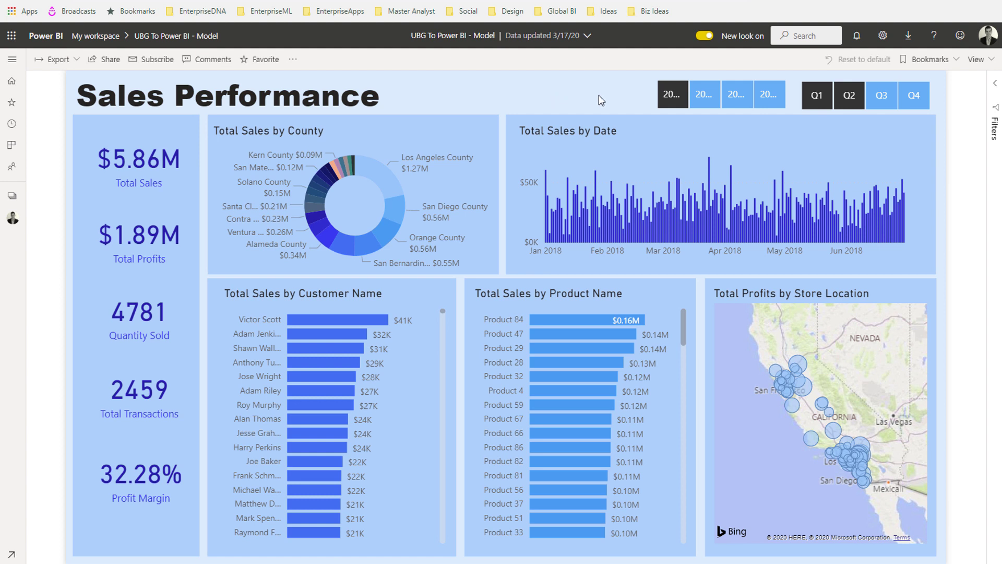
Filter the report to 2019 and Los Angeles County, showing $1.21M sales and 530 transactions.
left_click(677, 96)
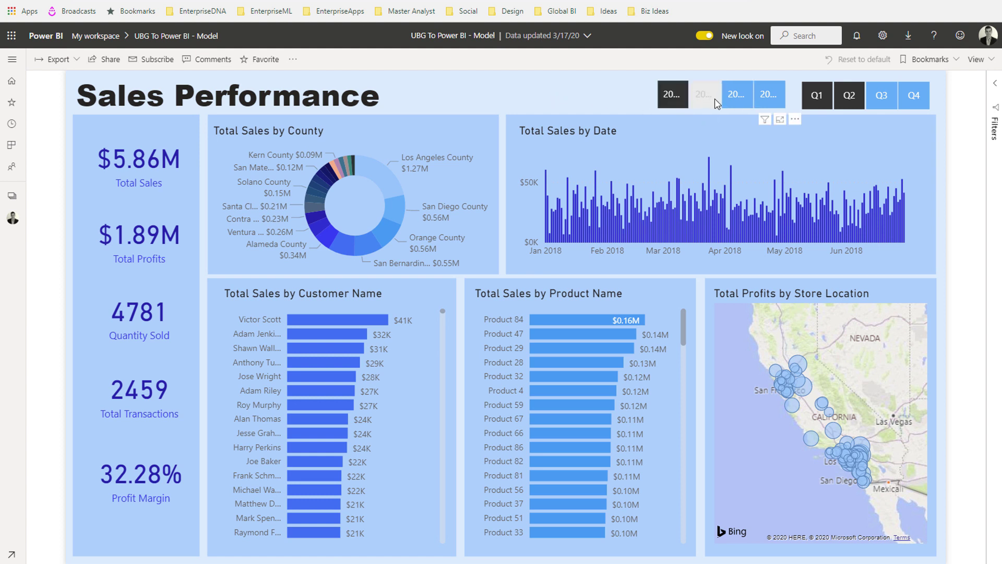
left_click(686, 99)
left_click(682, 99)
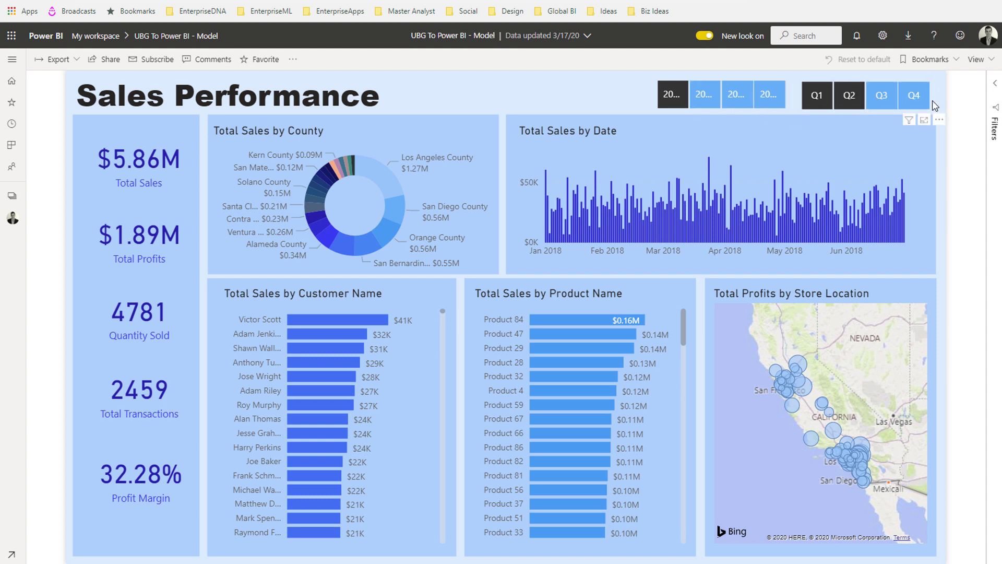
left_click(705, 99)
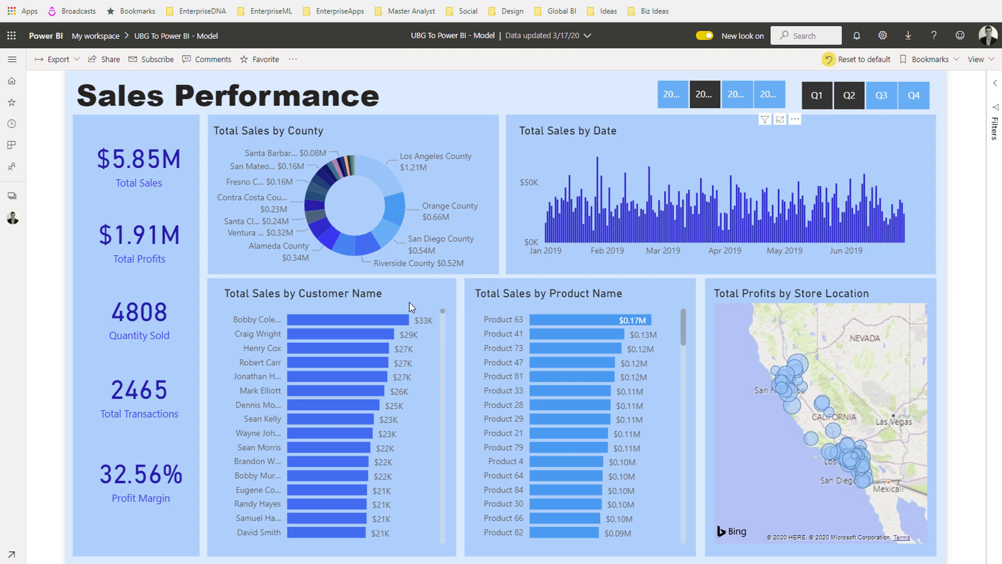
left_click(386, 176)
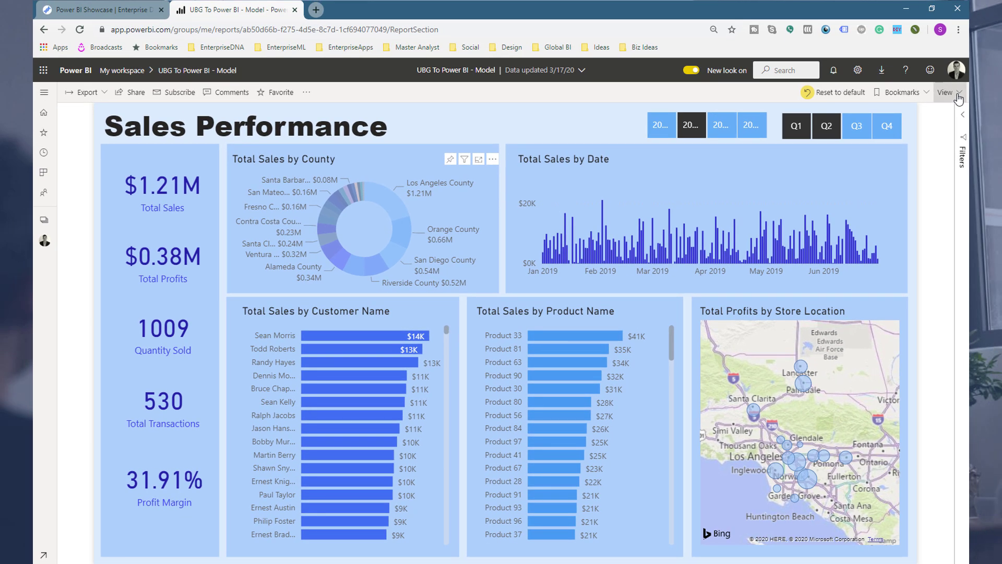
Show the report full screen and cross-filter it by Orange County and the top customer.
left_click(958, 97)
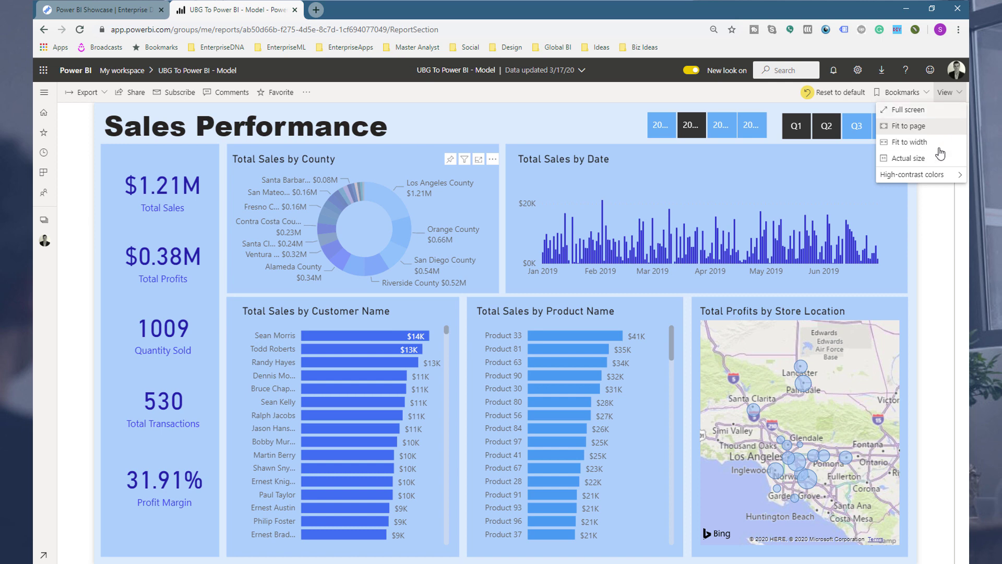
left_click(906, 111)
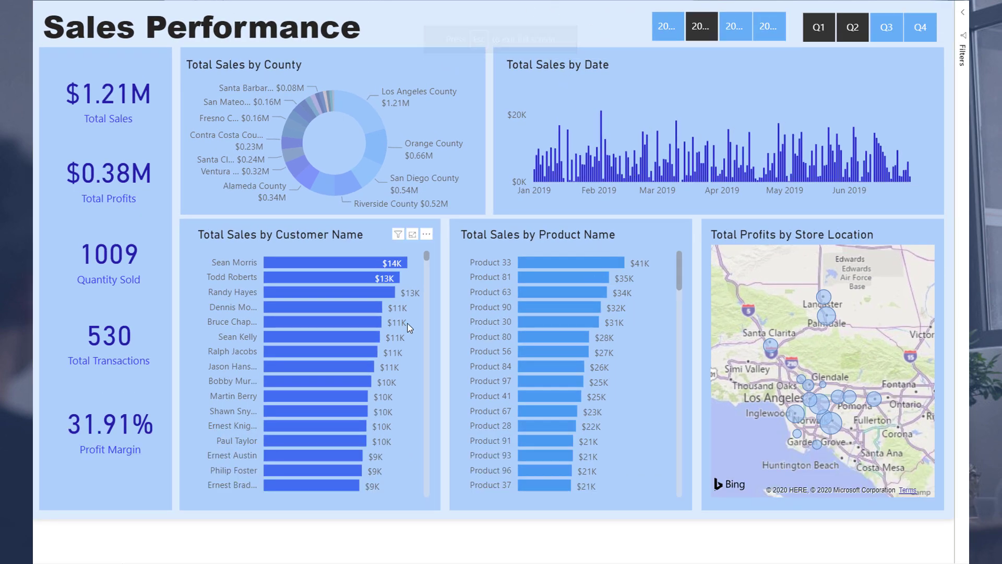
left_click(379, 143)
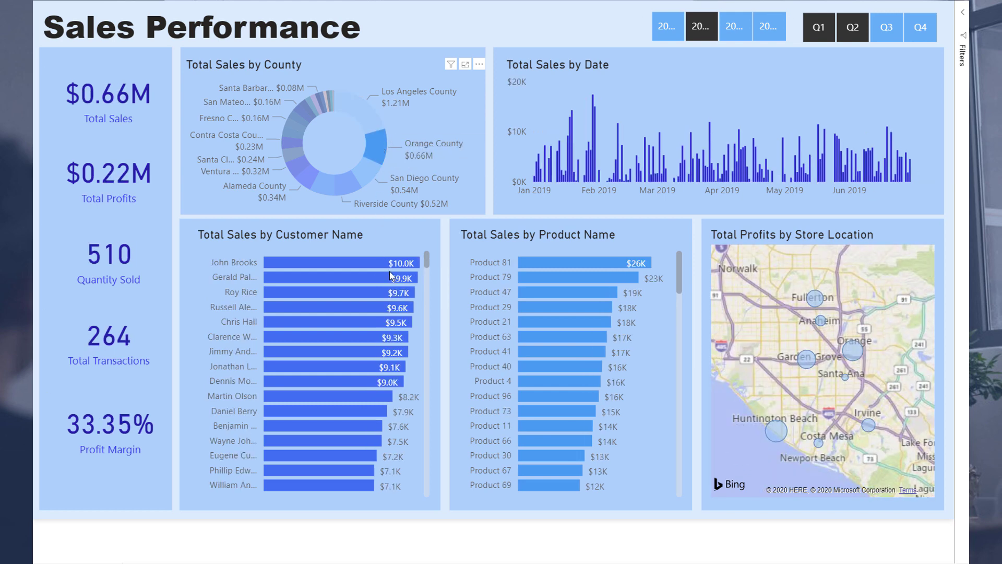
left_click(380, 264)
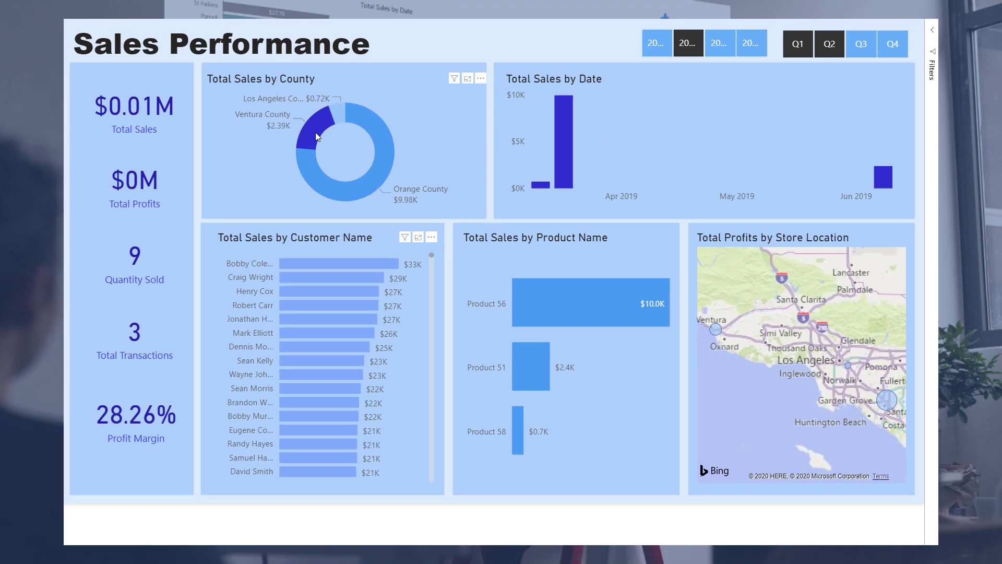
Cross-filter to Ventura County, clear that filter, and exit full screen.
left_click(316, 133)
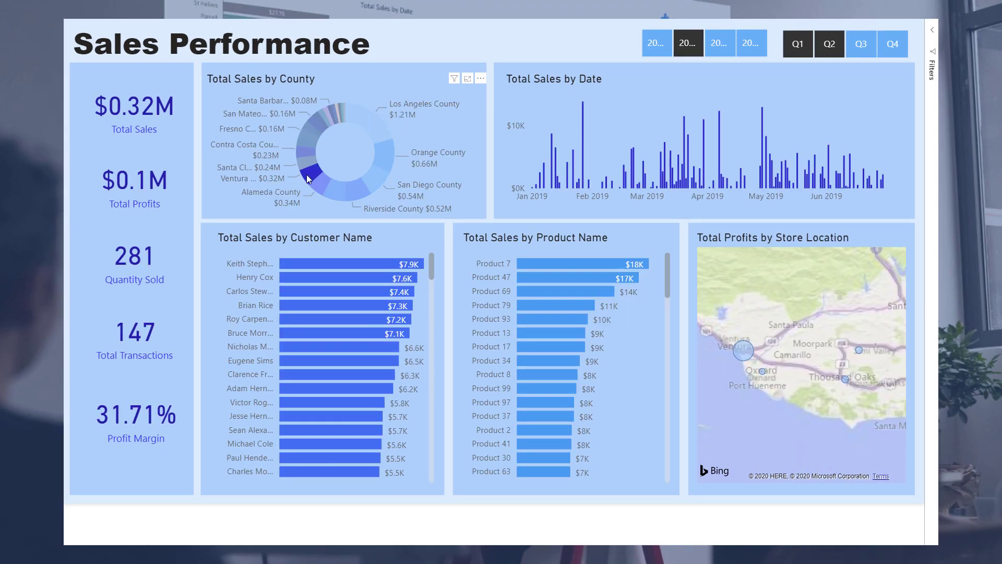
mouse_move(309, 177)
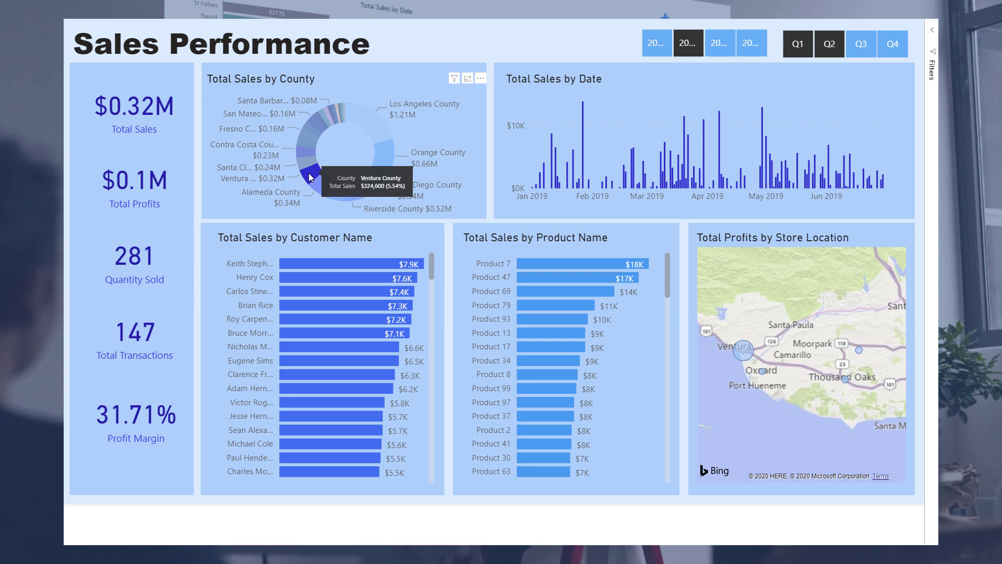
left_click(310, 177)
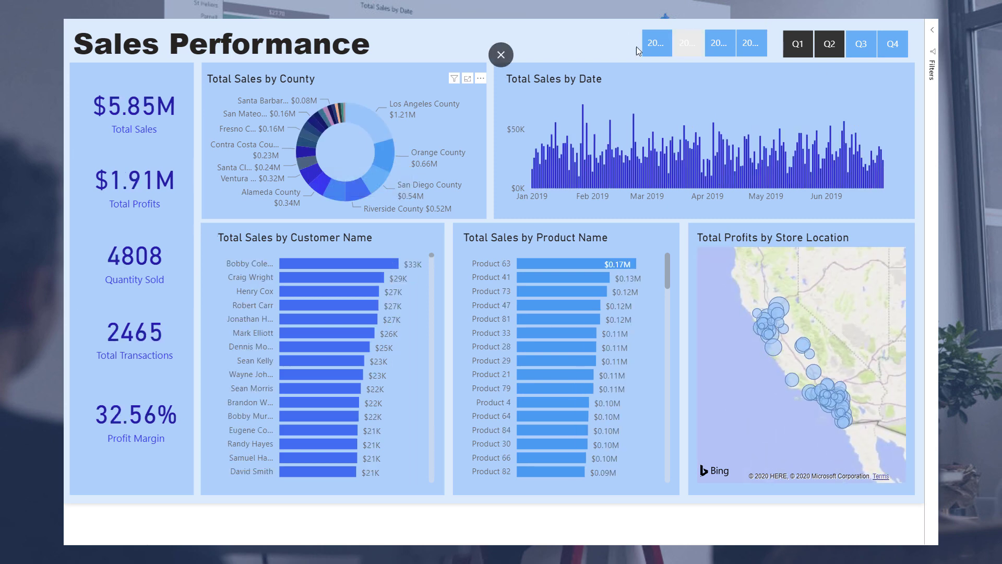
left_click(501, 54)
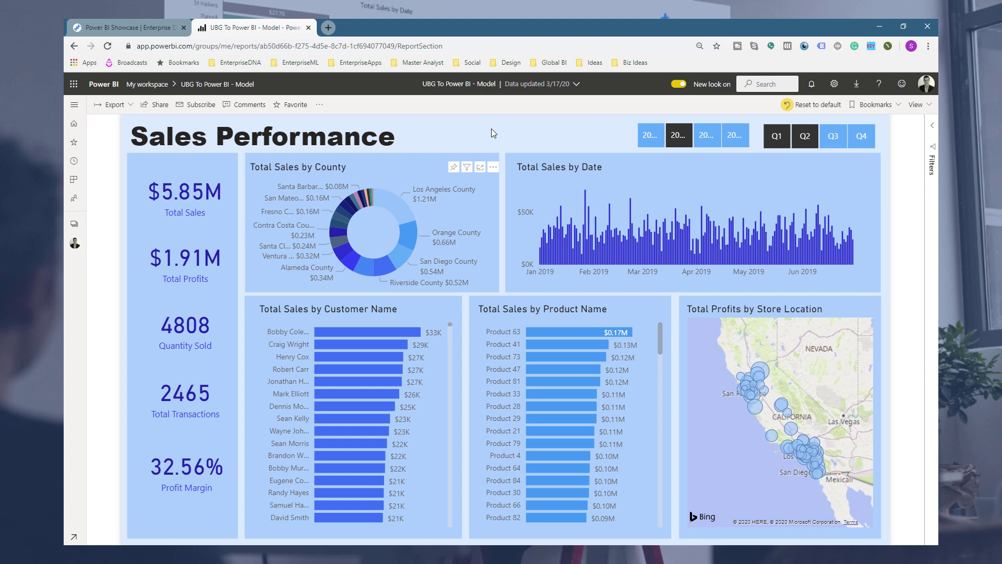